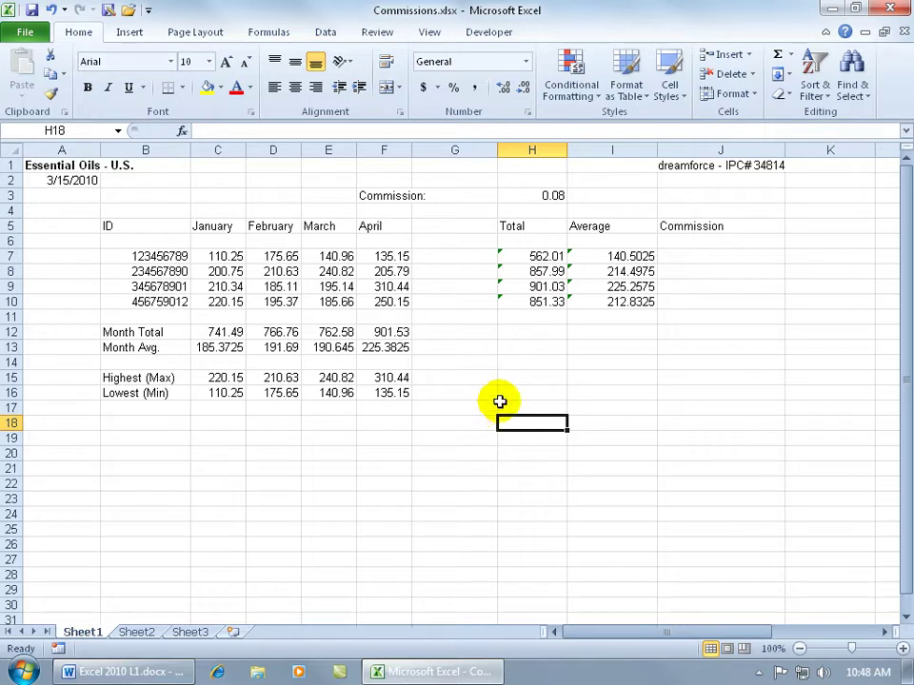
Format the commission rate in H3 as a percentage with two decimal places
click(512, 195)
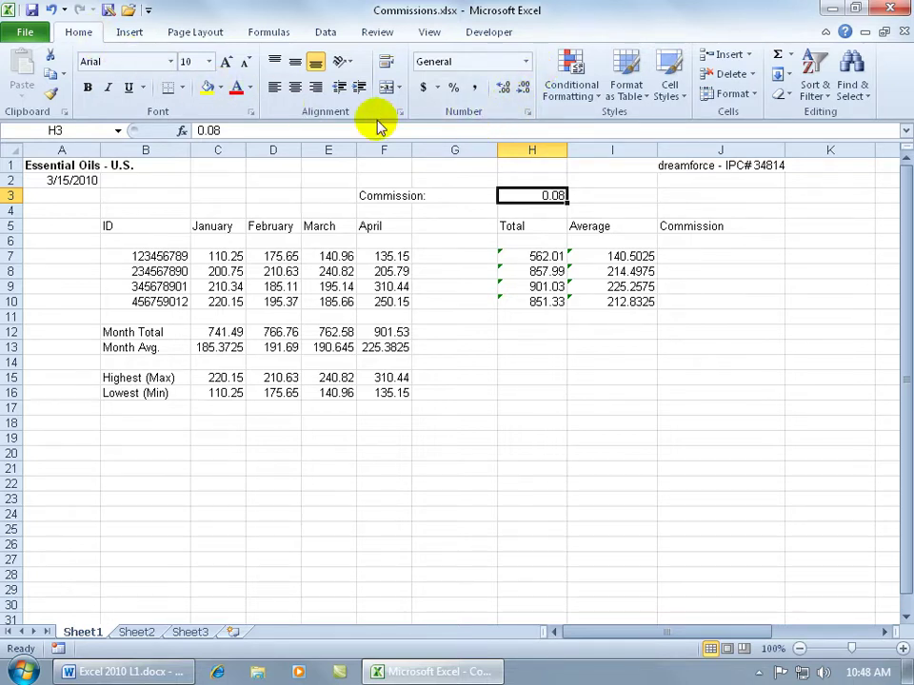
click(456, 90)
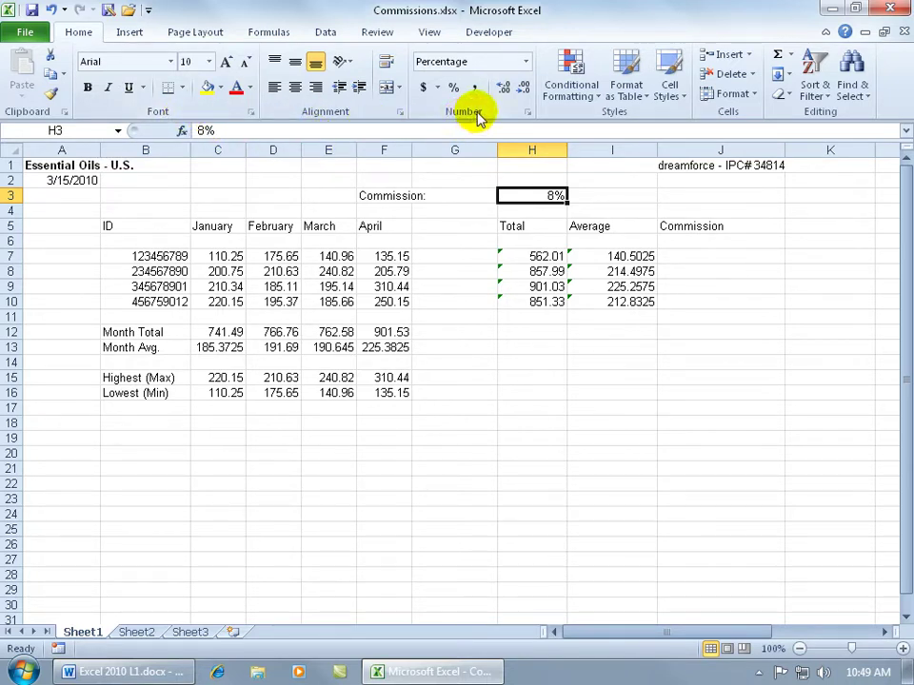
click(526, 65)
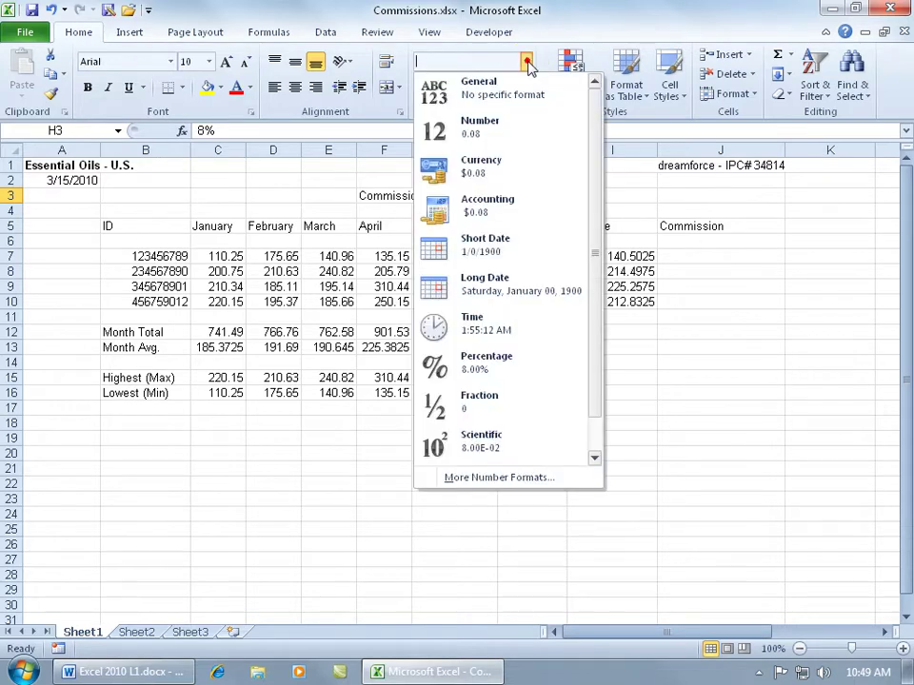
click(490, 363)
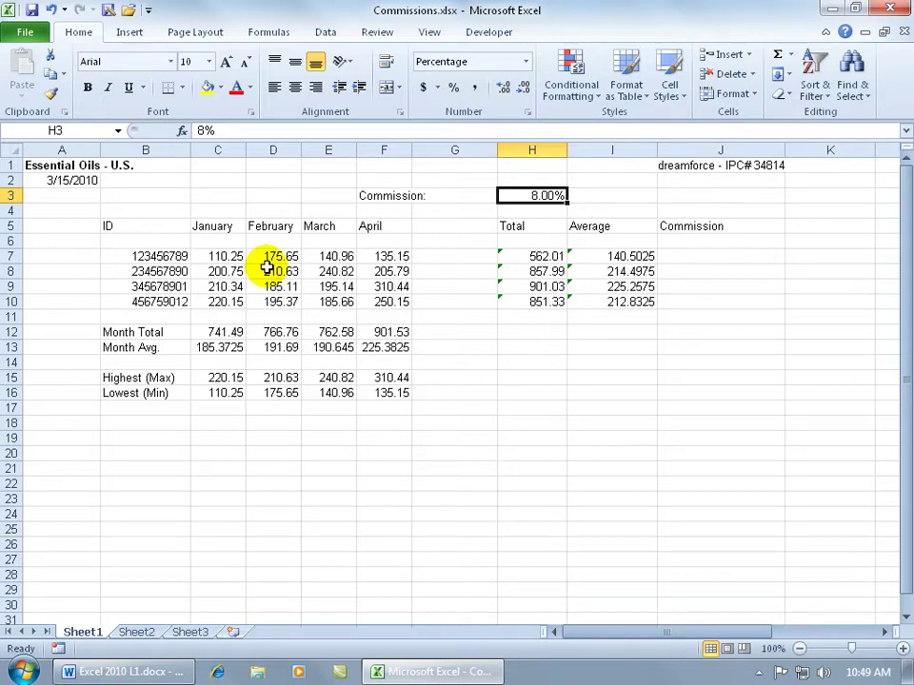
Apply the dollar Accounting format to the monthly figures in C7:F10 and widen the March column
drag(218, 256, 384, 300)
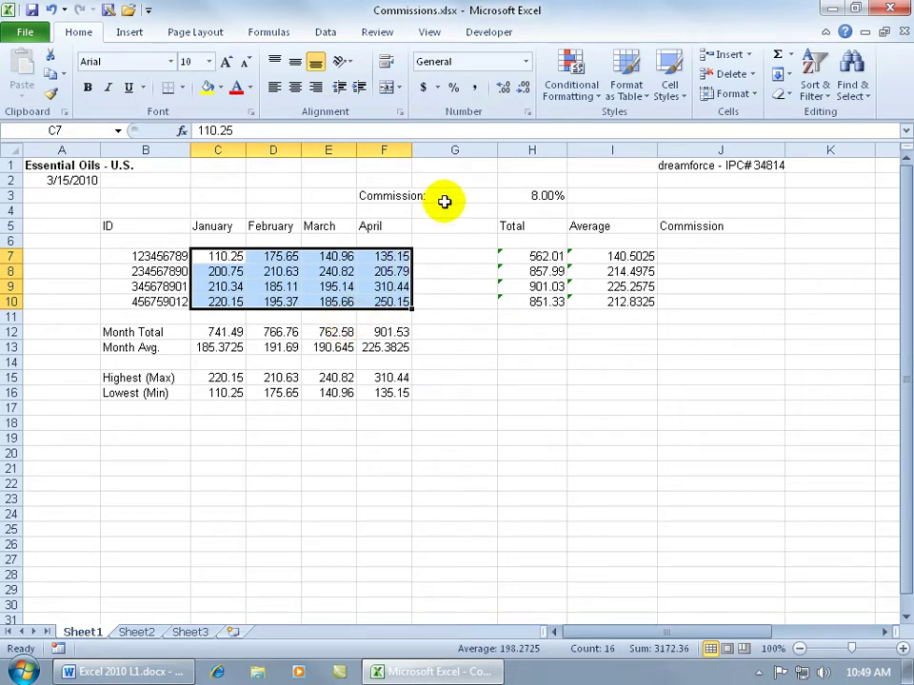
click(424, 93)
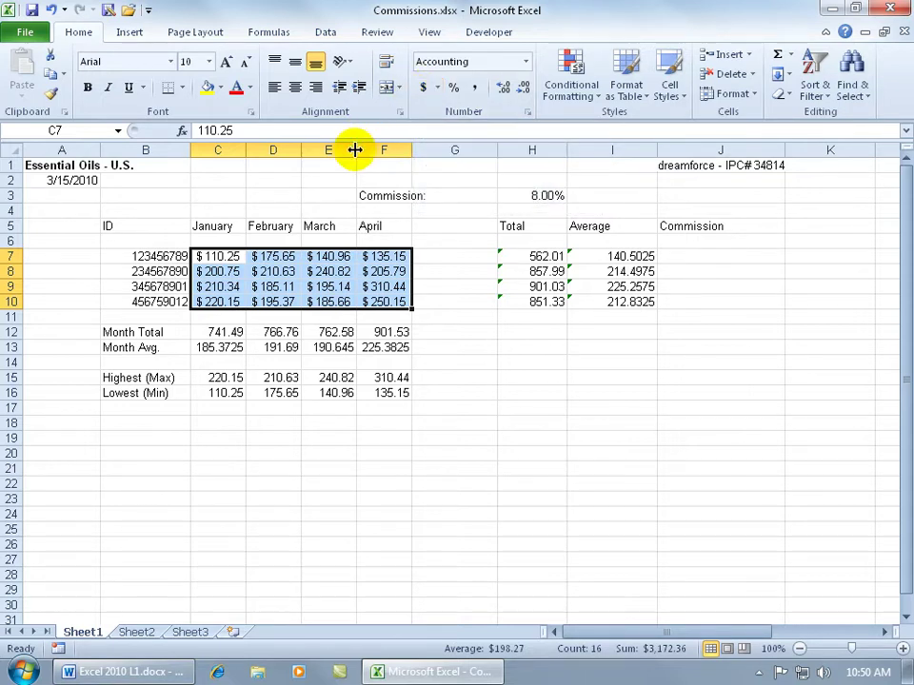
drag(355, 149, 425, 154)
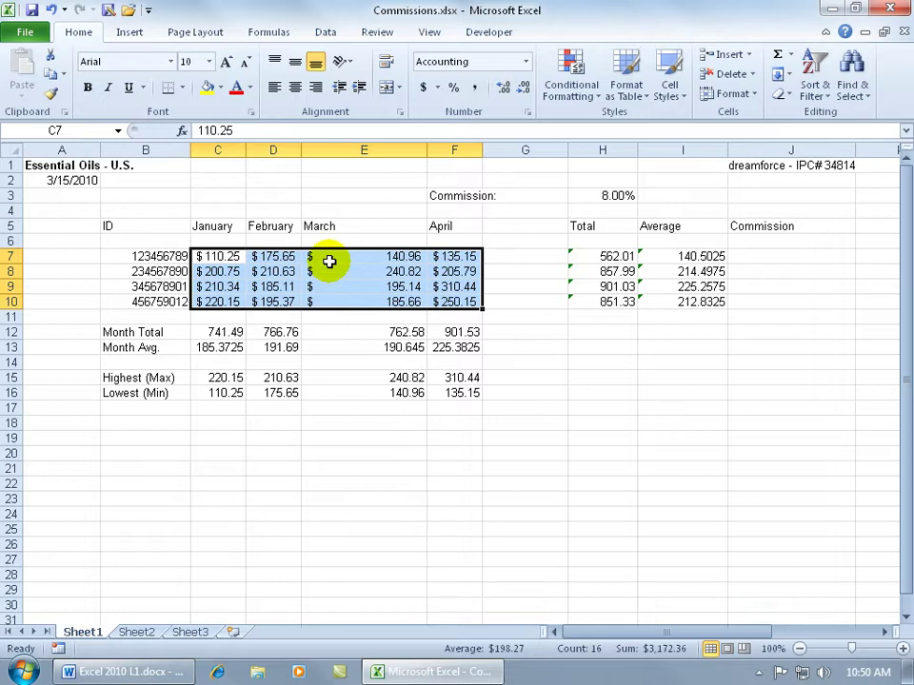
Switch the accounting symbol of C7:F10 to £ English (U.K.)
click(438, 88)
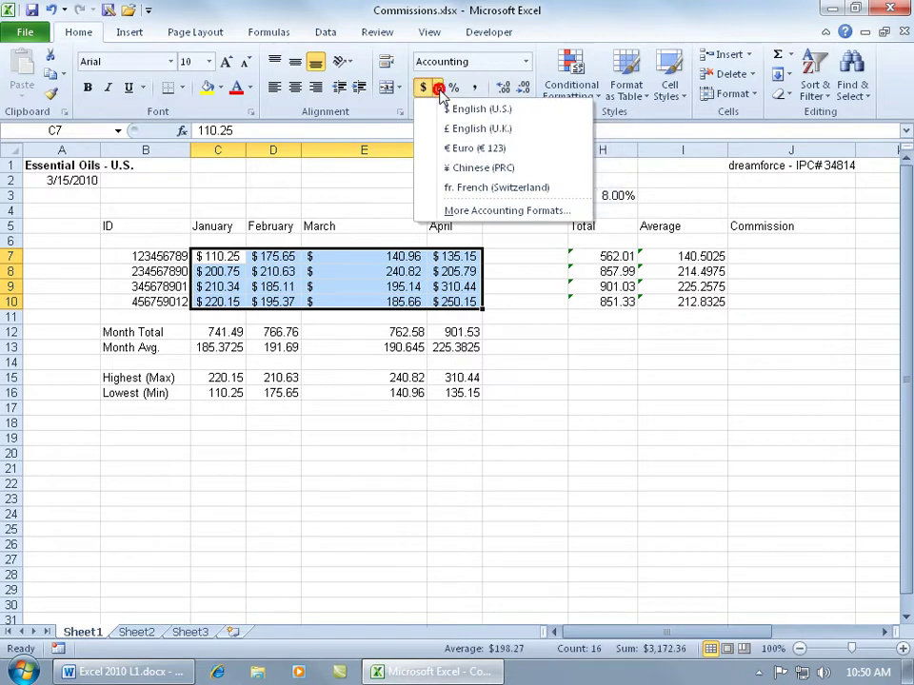
click(486, 128)
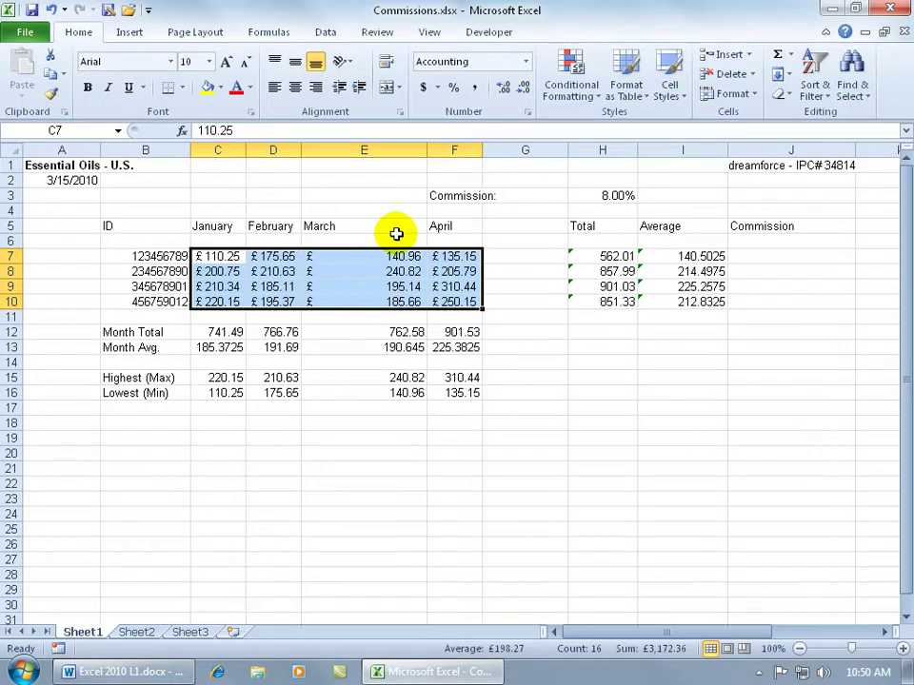
Apply the Currency format to C7:F10 and fit the March column's width to its contents
click(525, 62)
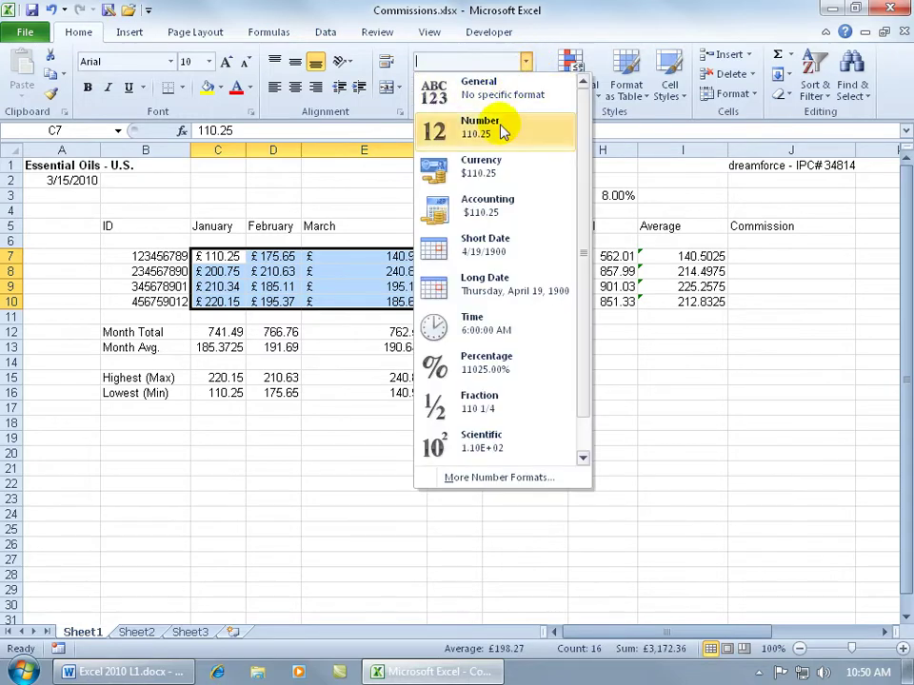
click(485, 171)
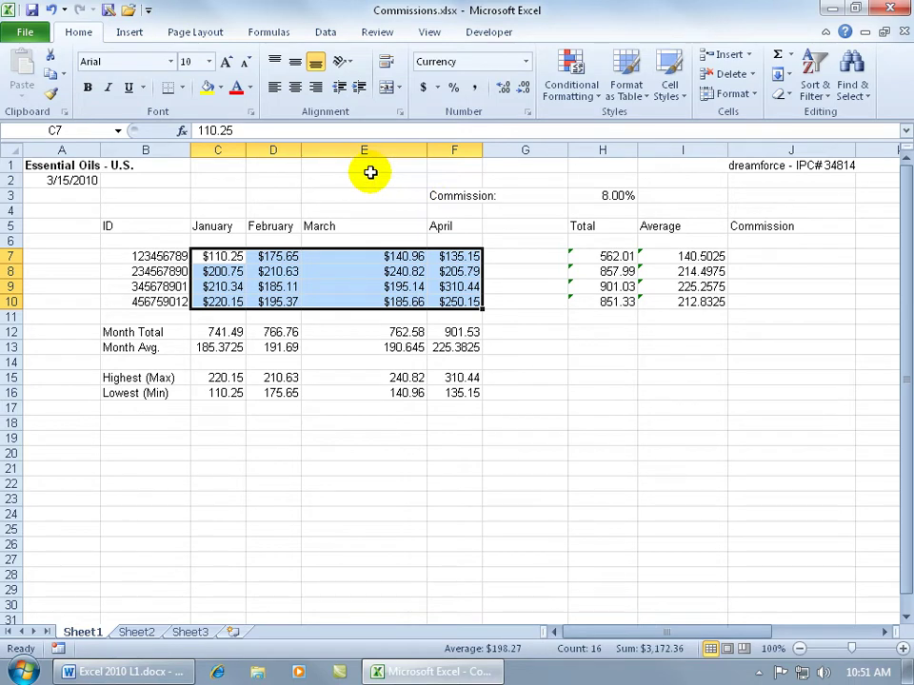
double_click(426, 150)
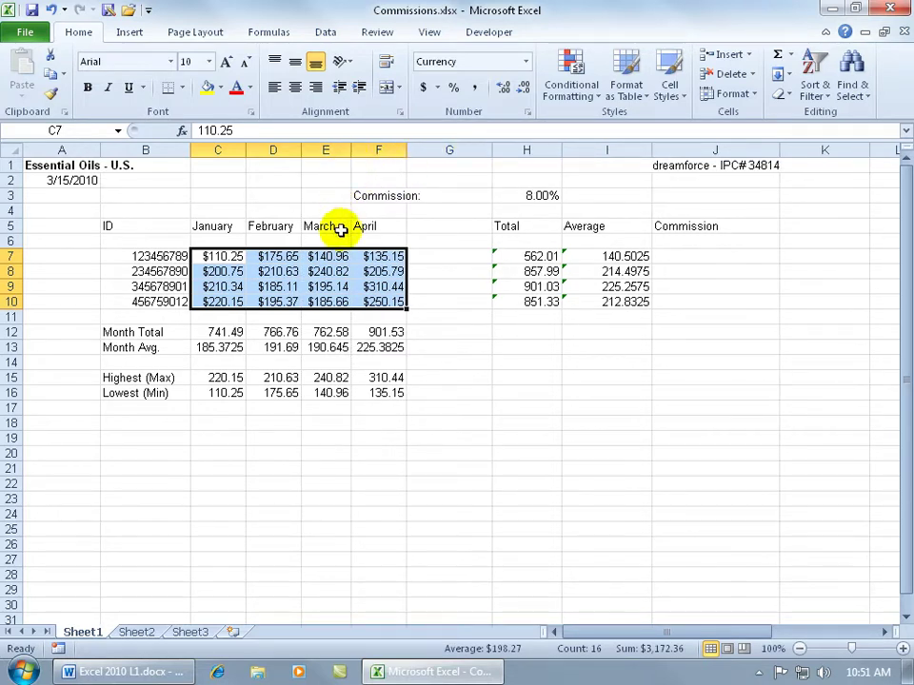
Try three decimals and one decimal on the figures in C7:F10, restoring two decimal places after each
click(504, 95)
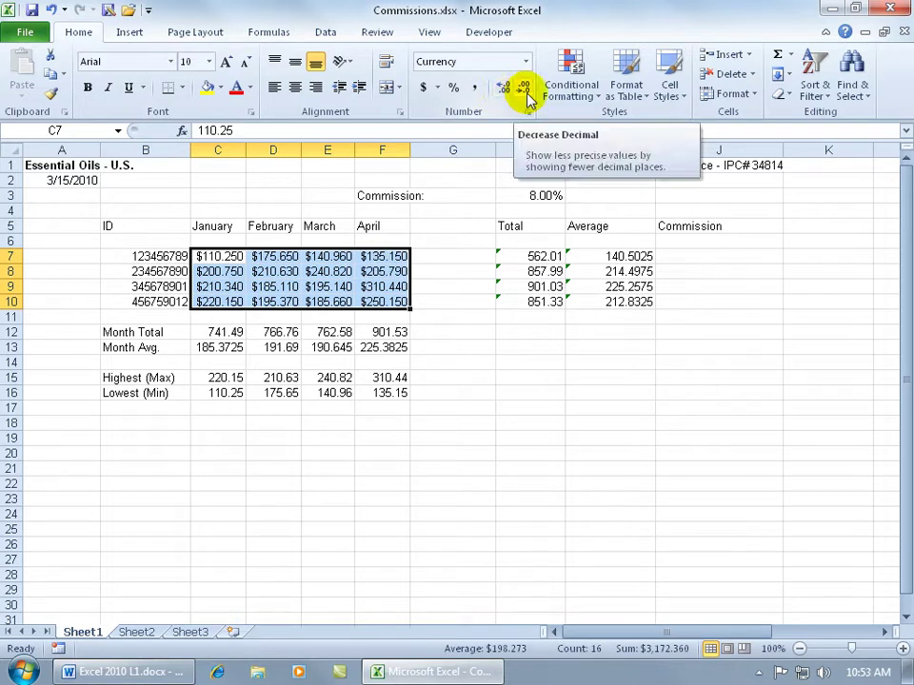
click(527, 95)
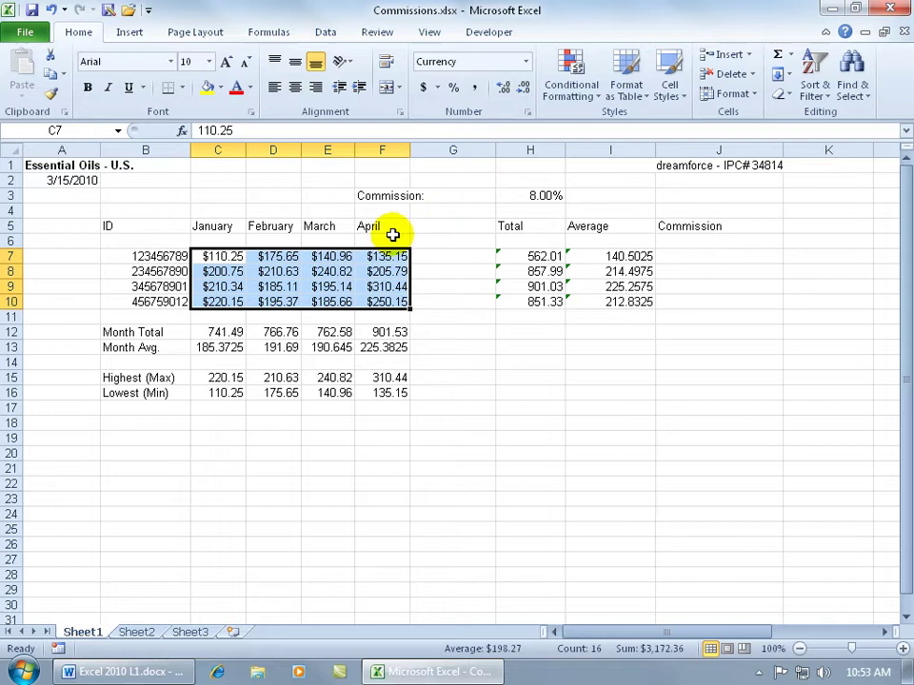
click(526, 93)
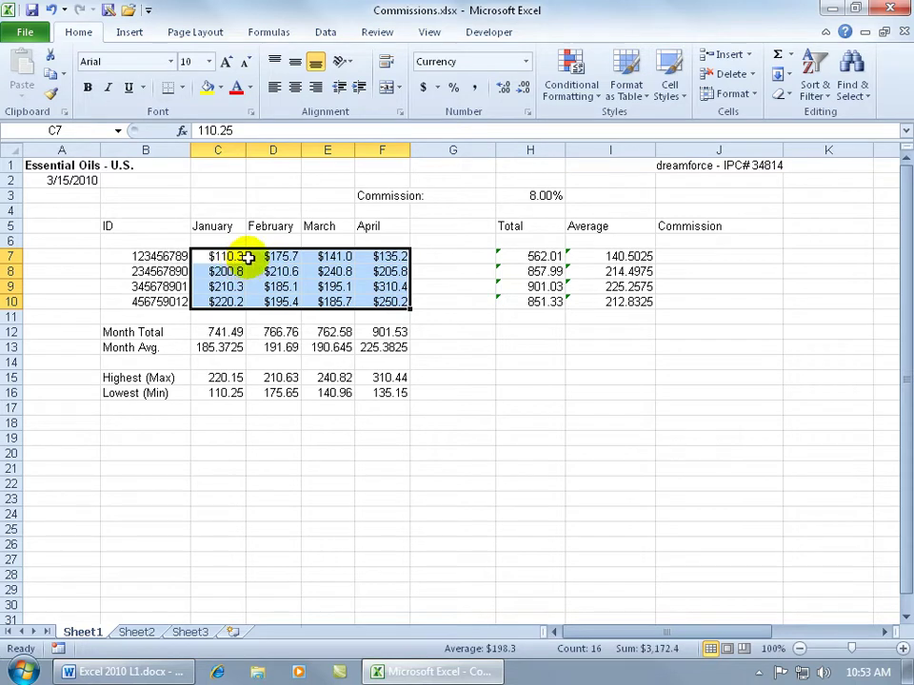
click(507, 90)
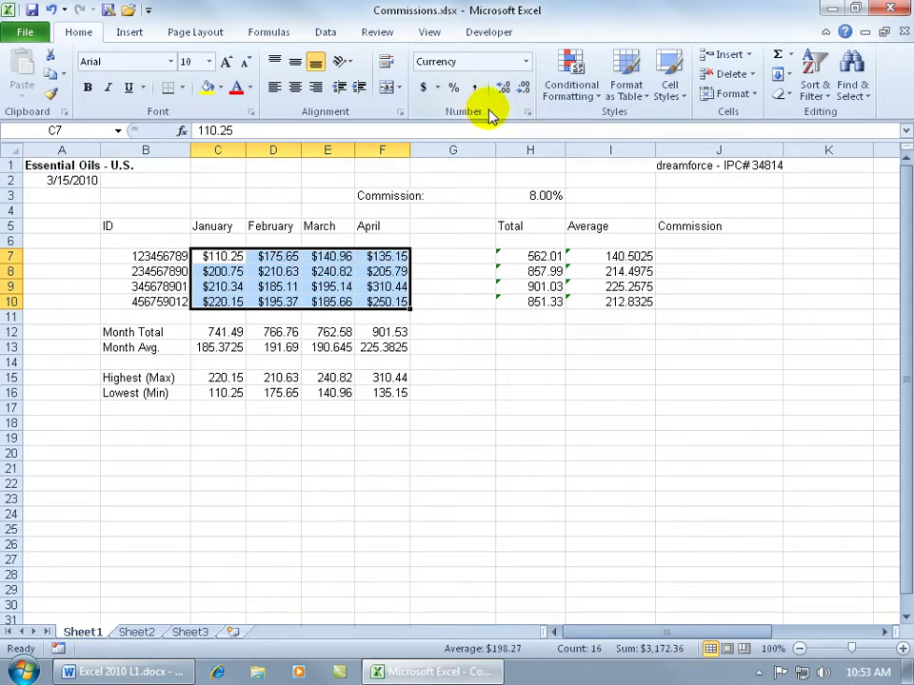
Set the Currency format of C7:F10 to 2 decimal places, the $ symbol and negative numbers in red with parentheses
click(528, 112)
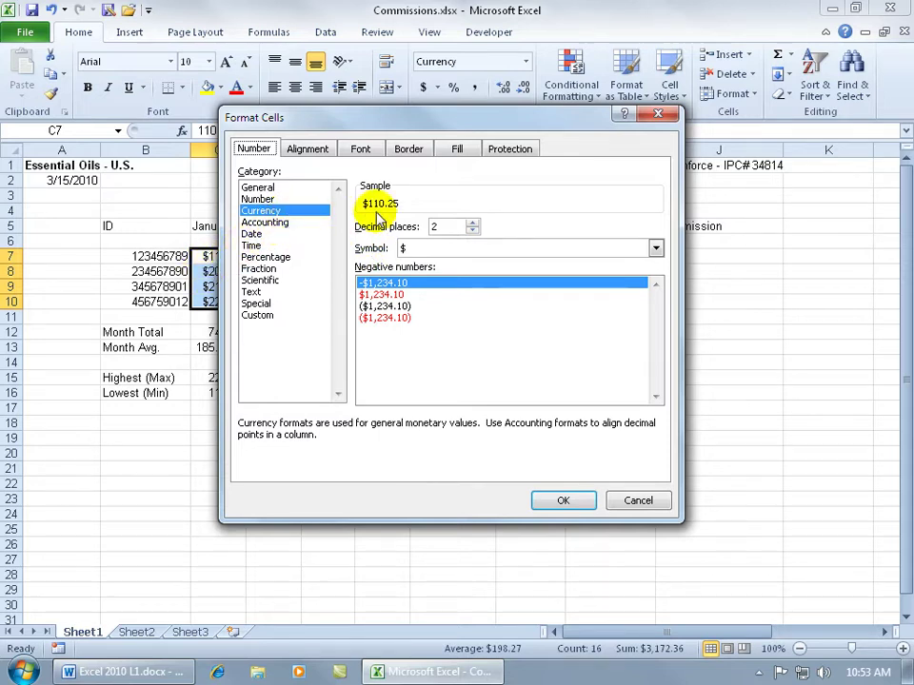
click(472, 231)
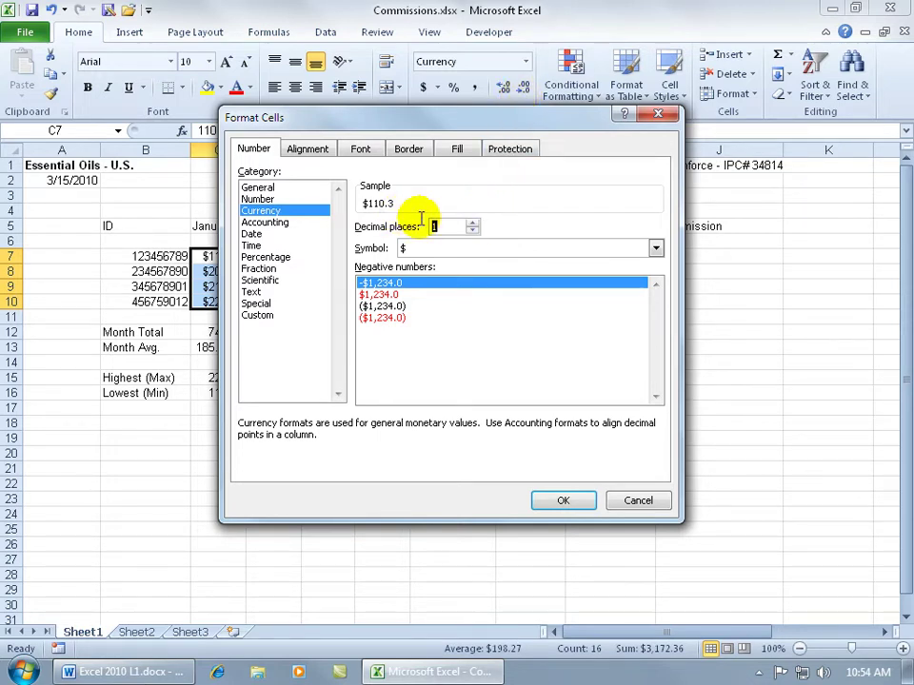
click(472, 222)
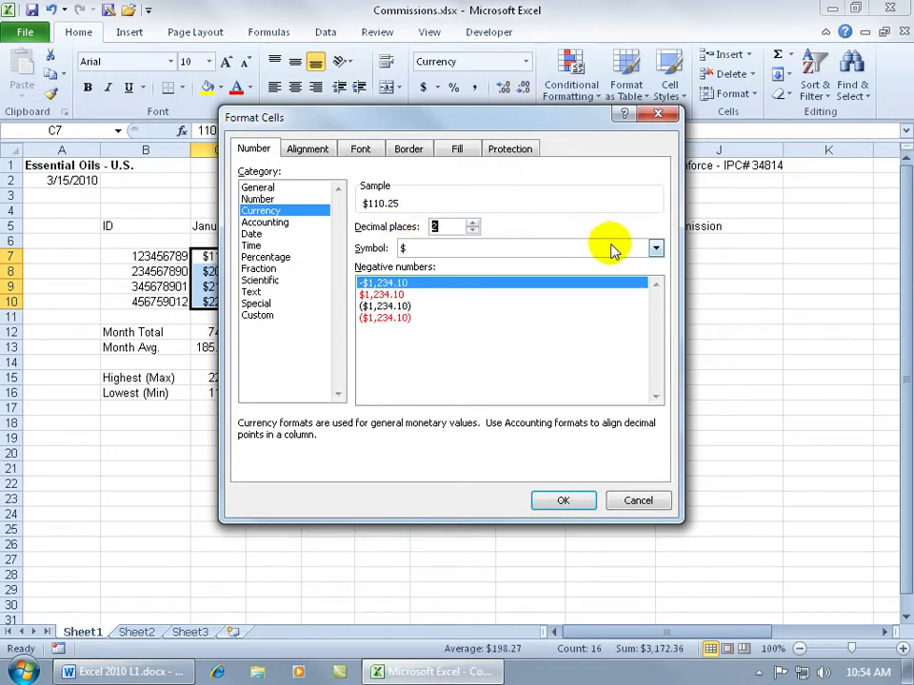
click(656, 248)
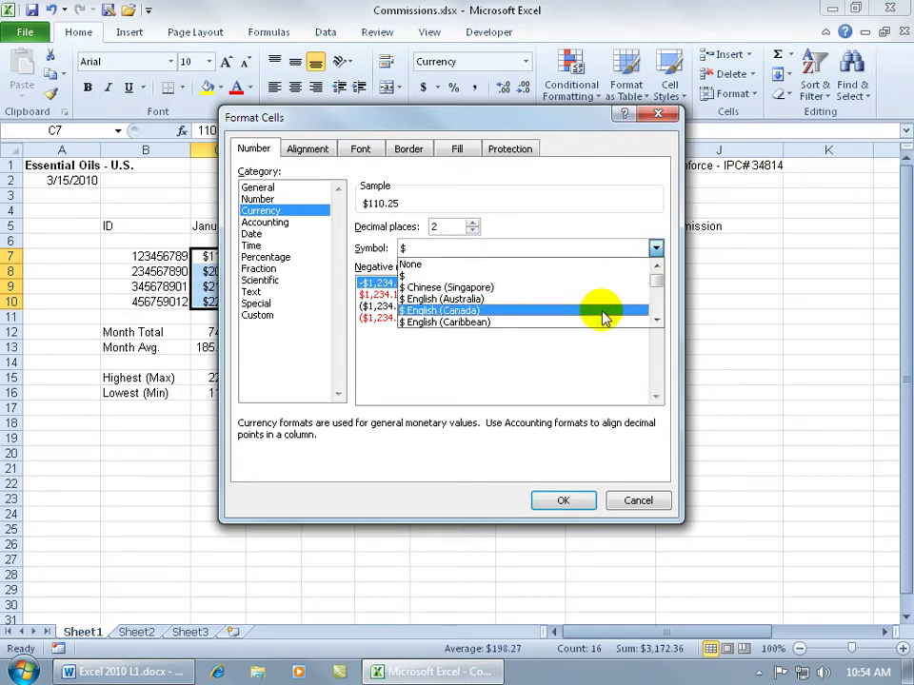
click(578, 269)
click(656, 248)
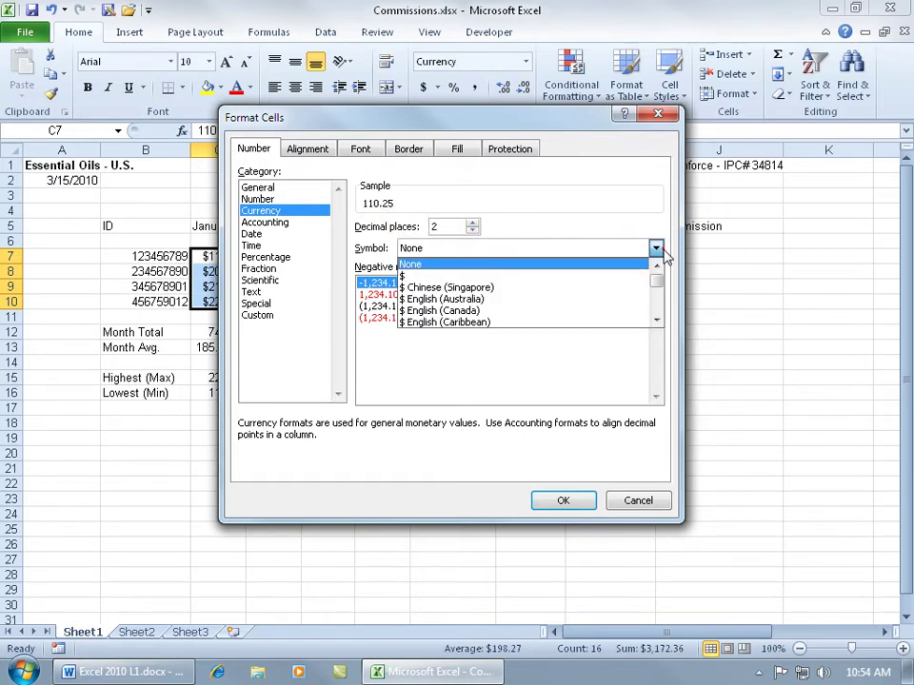
click(603, 275)
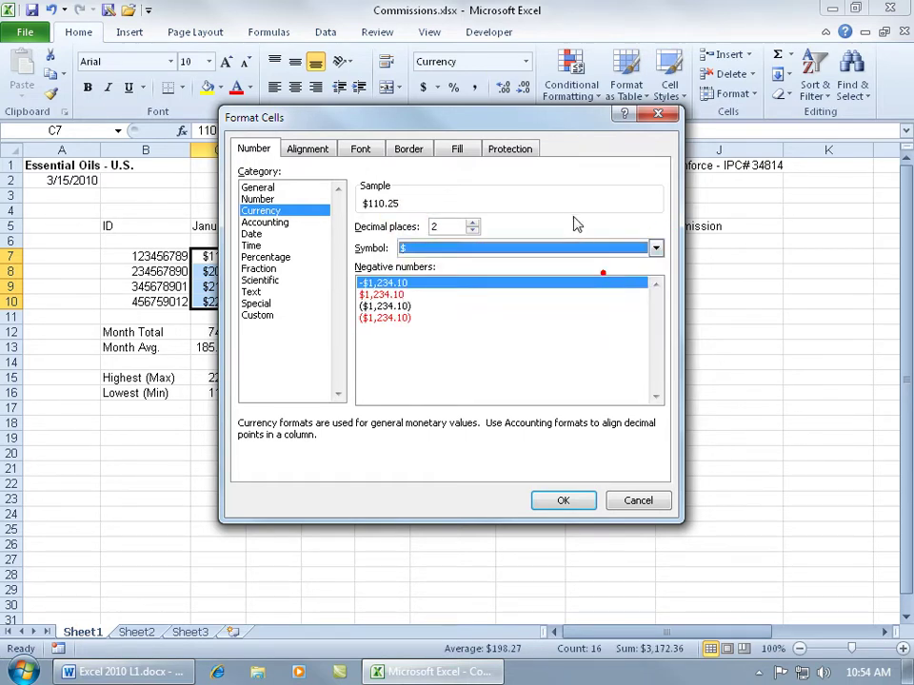
click(408, 319)
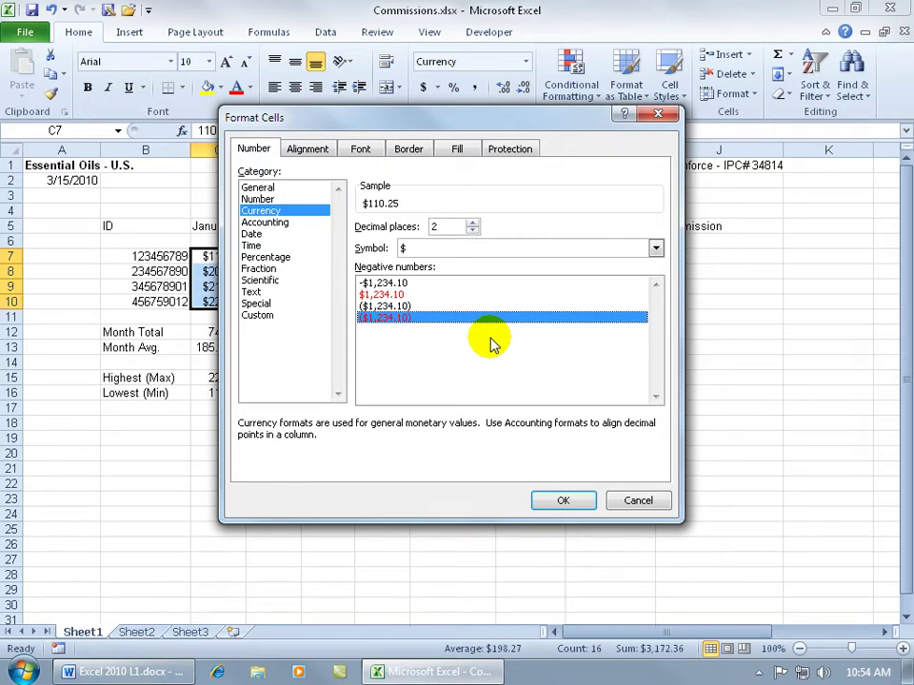
click(562, 500)
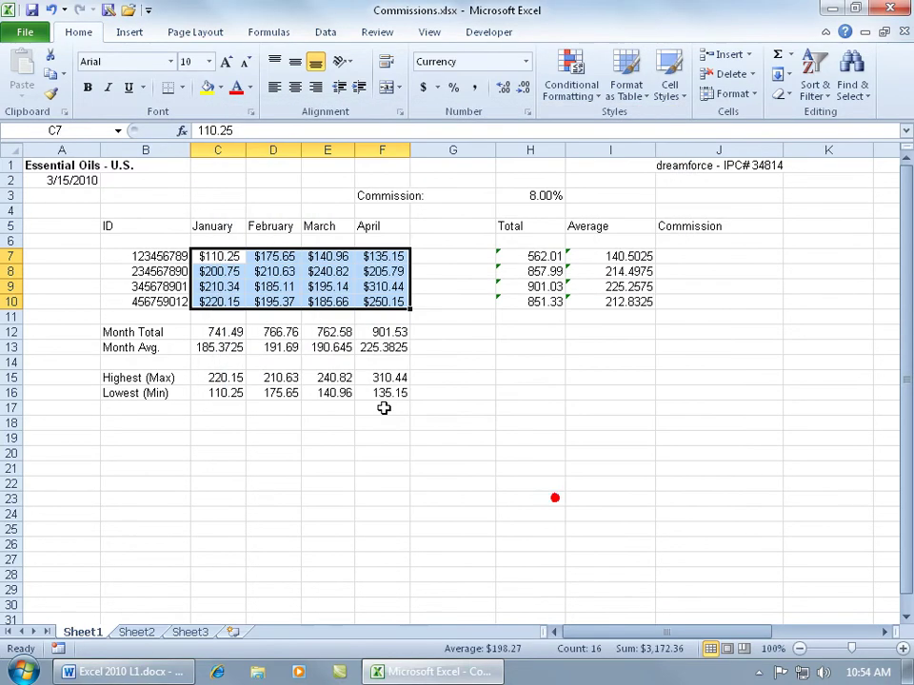
Make the first February figure in D7 negative by changing it to -175.65
double_click(295, 257)
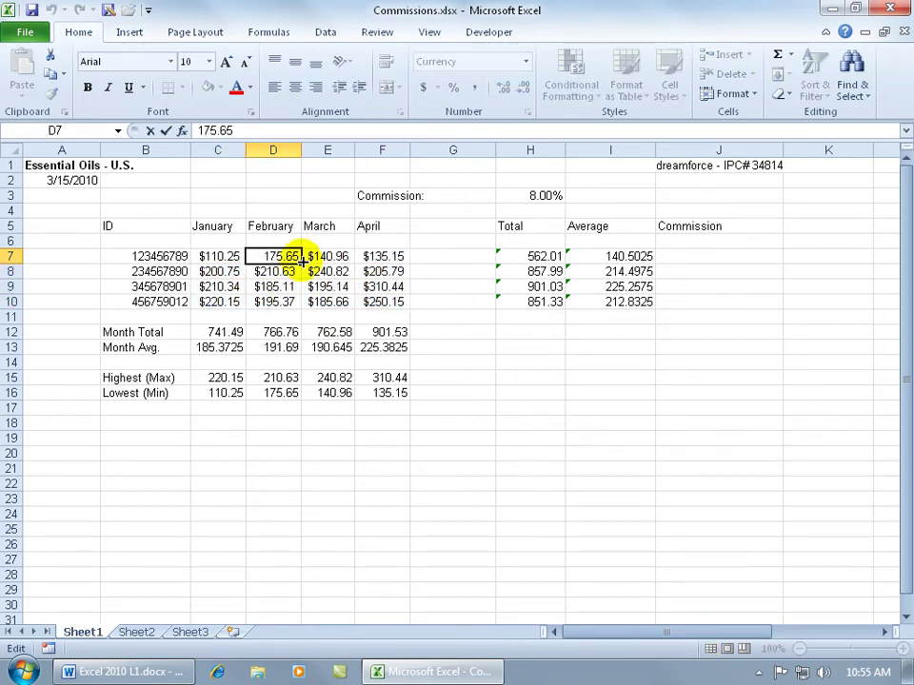
key(Home)
text(-)
key(Return)
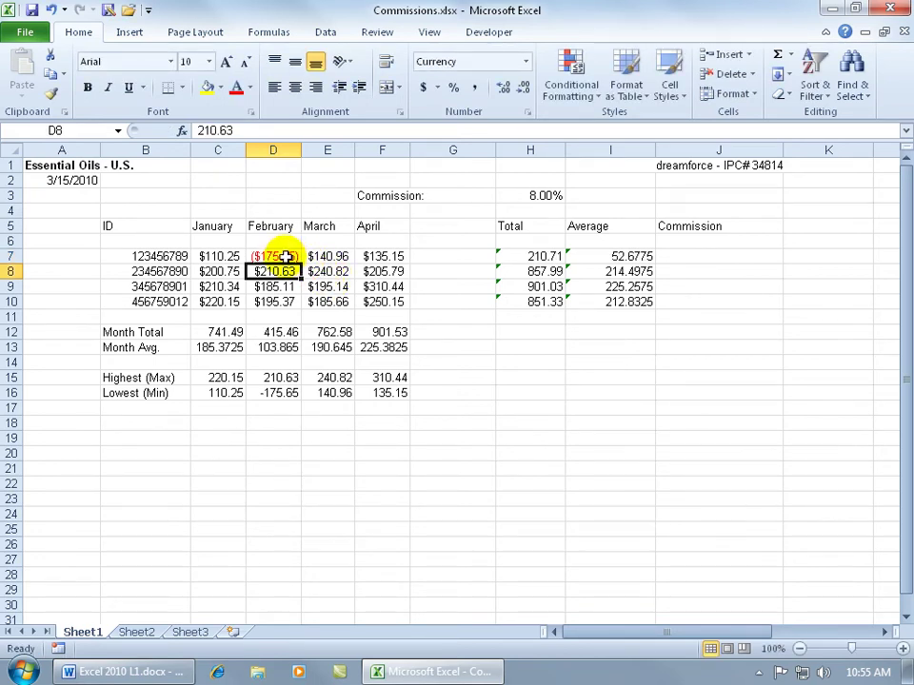
Set the negative number style of C7:F10 to -$1,234.10 in the cell format, and select D7
drag(276, 256, 285, 272)
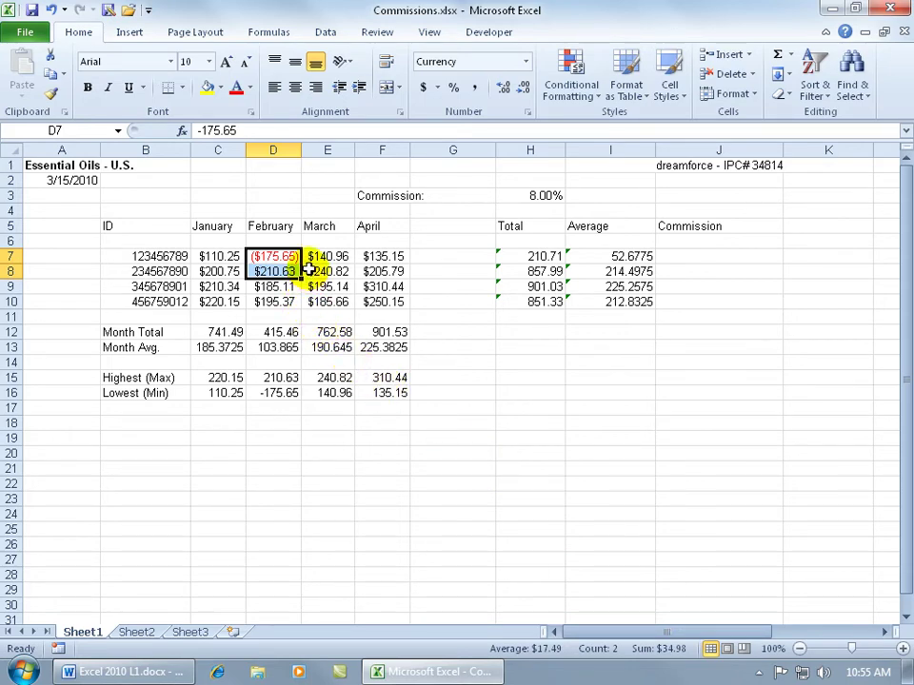
click(218, 256)
drag(218, 256, 384, 296)
right_click(297, 279)
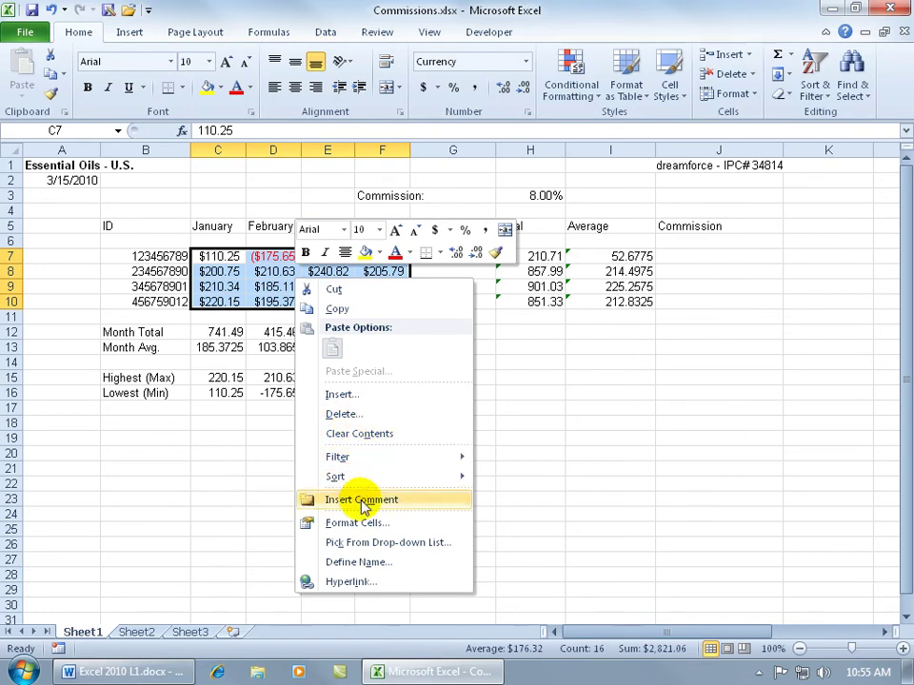
click(341, 522)
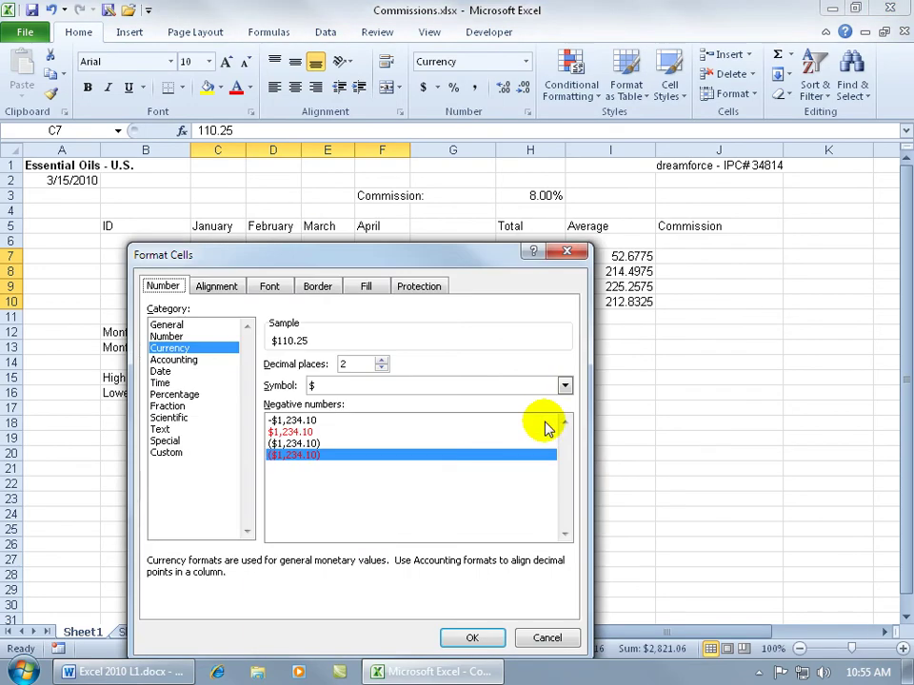
click(329, 422)
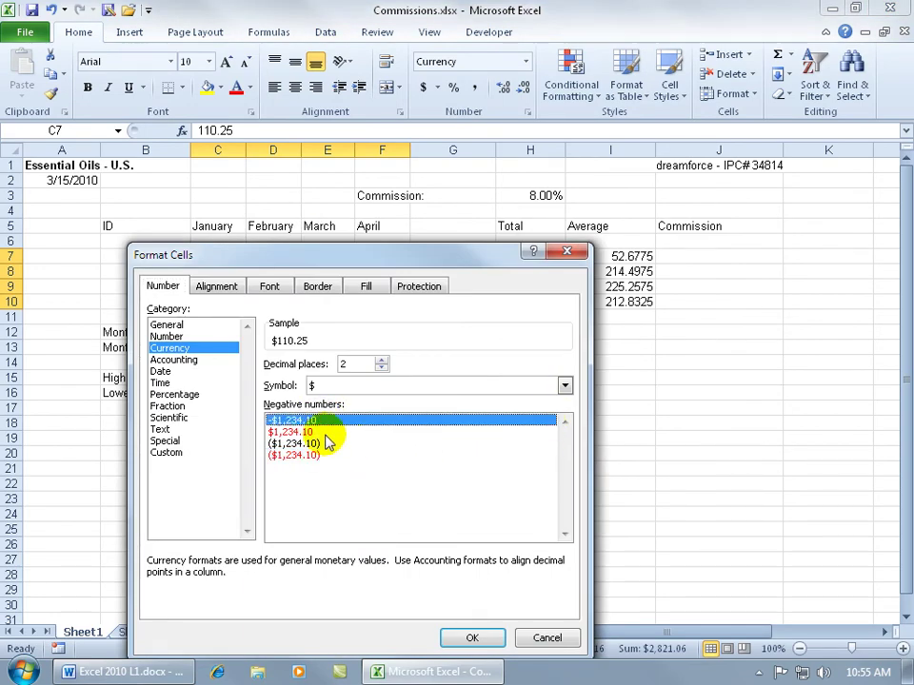
click(472, 640)
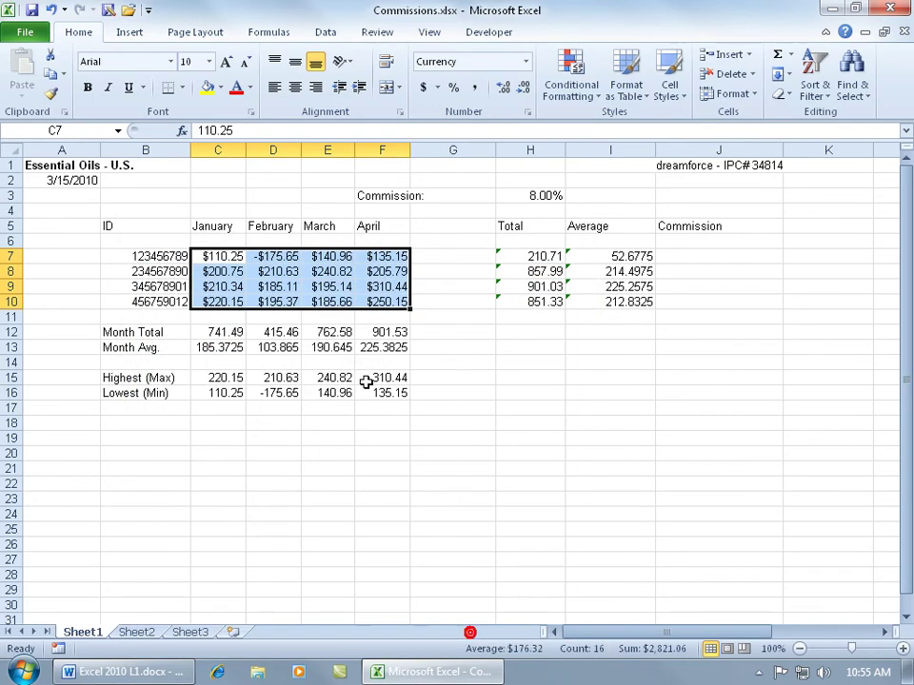
click(278, 259)
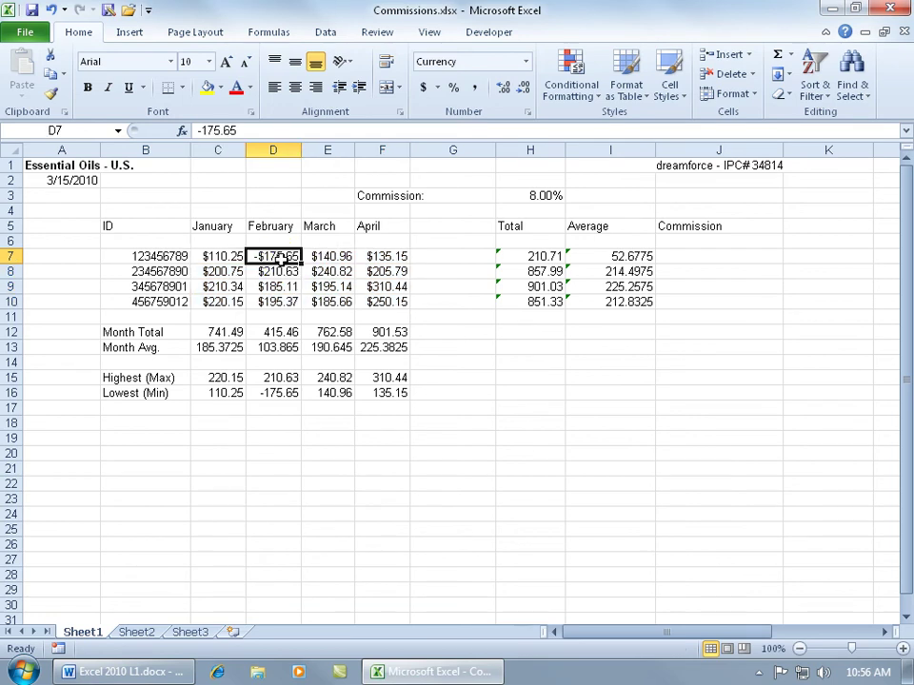